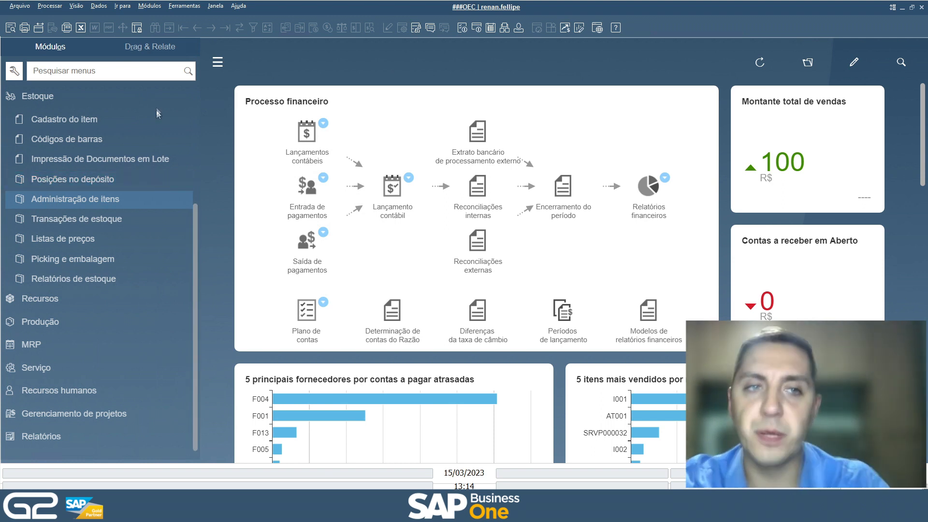
Search the menus for "item", open the item master record (Cadastro do item) and show its stock data
{"action": "left_click", "coordinate": [156, 72]}
{"action": "type", "text": "item"}
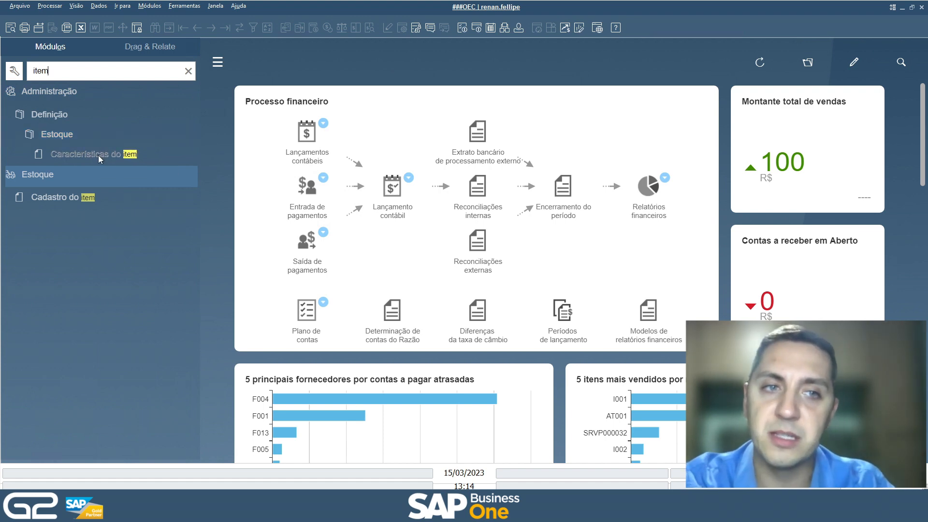
{"action": "left_click", "coordinate": [98, 154]}
{"action": "left_click", "coordinate": [76, 201]}
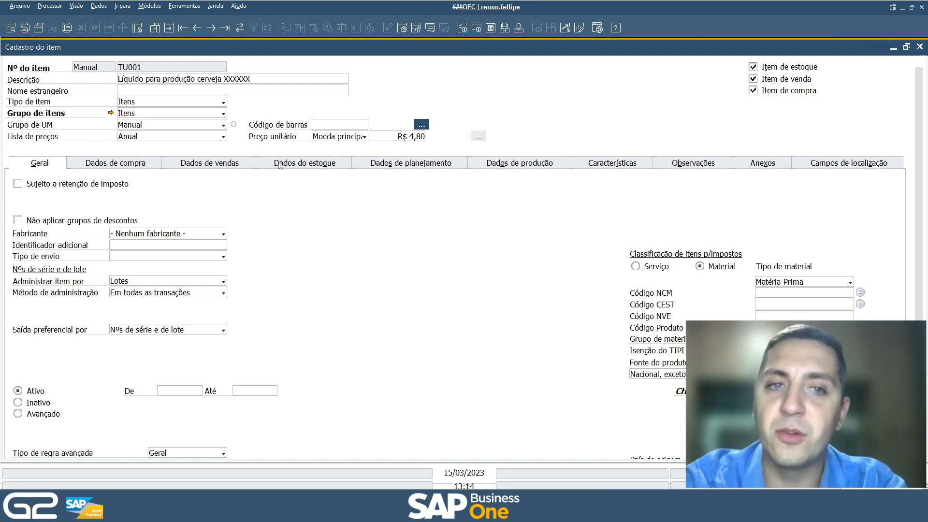
{"action": "left_click", "coordinate": [302, 165]}
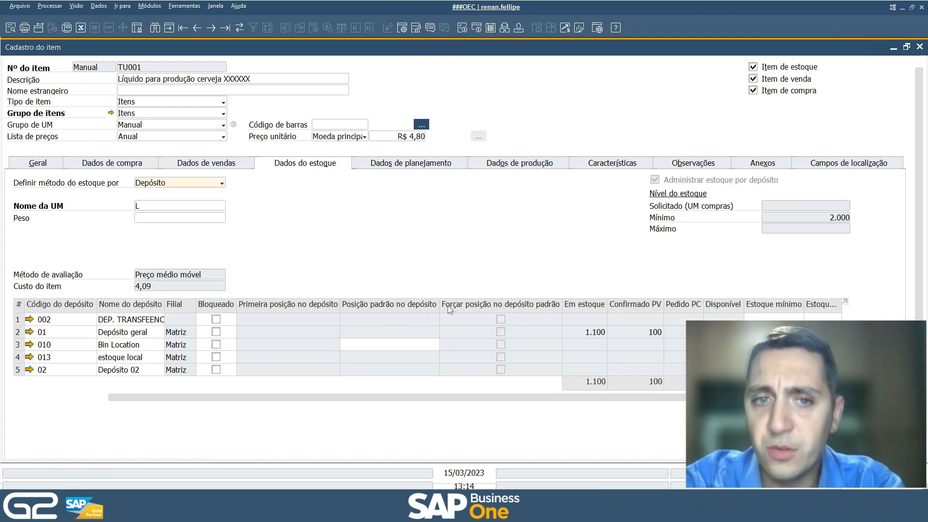
Assign bin 010-01-A-10 as the default bin position for the Bin Location warehouse (010) of item TU001
{"action": "left_click", "coordinate": [18, 344]}
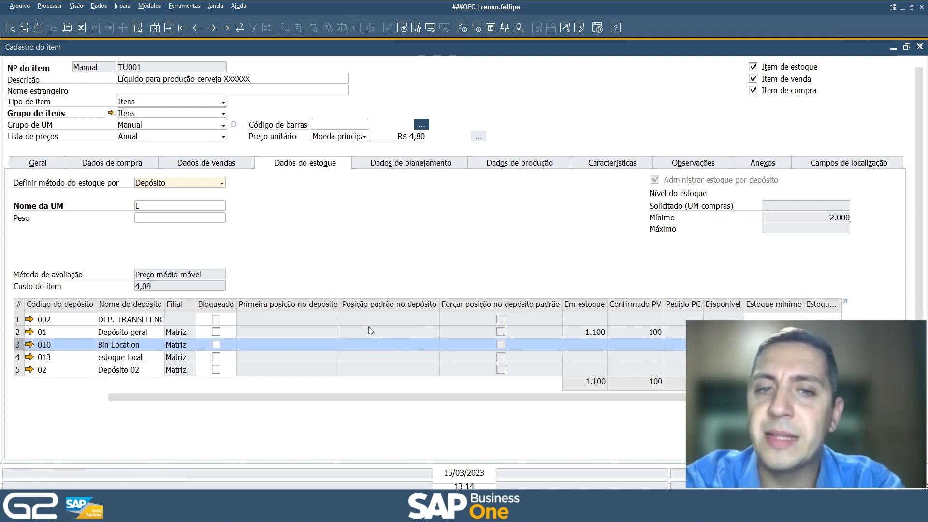
{"action": "left_click", "coordinate": [397, 342]}
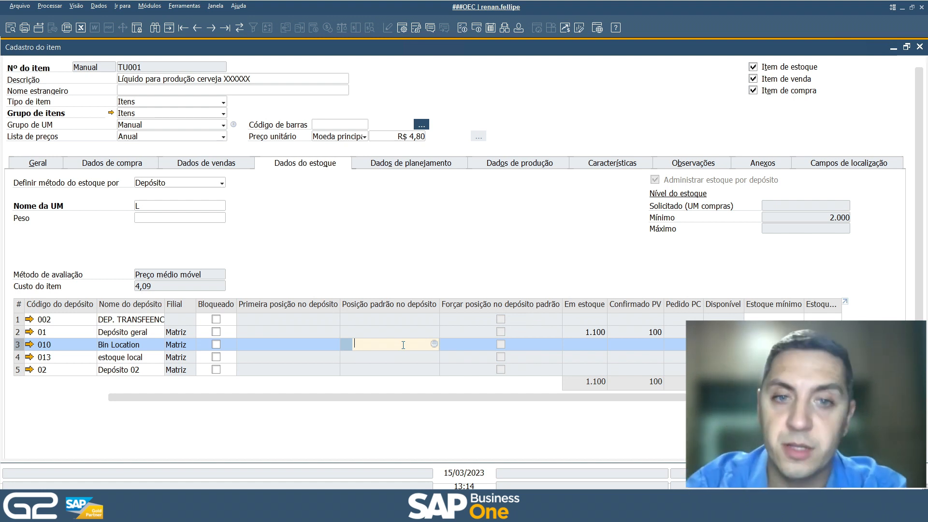
{"action": "left_click", "coordinate": [434, 344]}
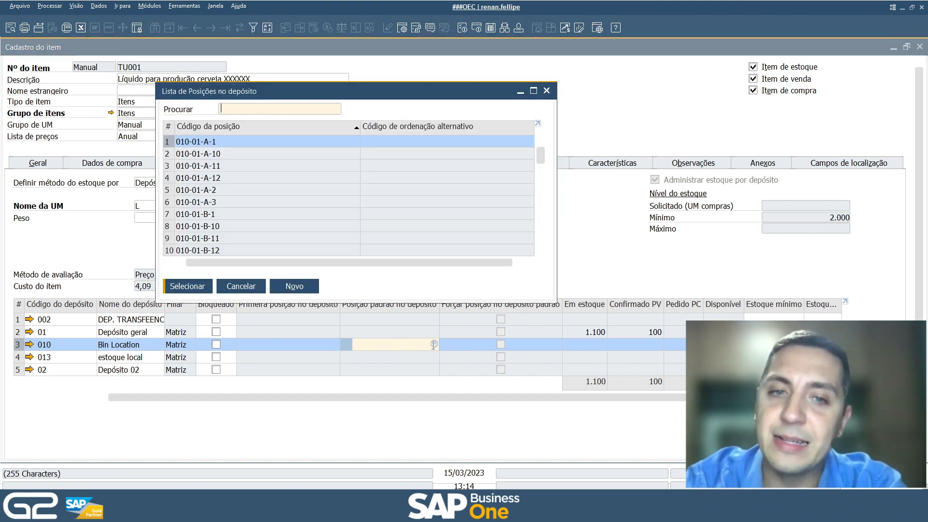
{"action": "left_click", "coordinate": [230, 153]}
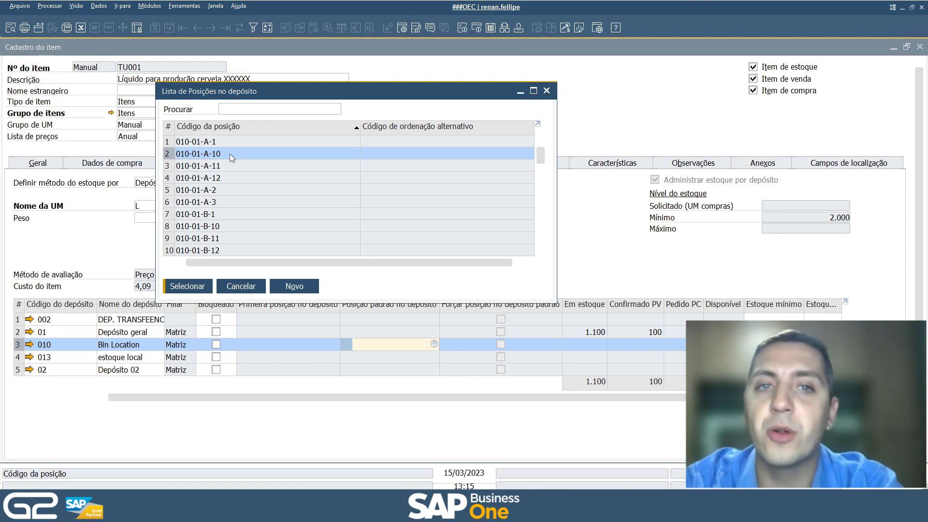
{"action": "double_click", "coordinate": [230, 154]}
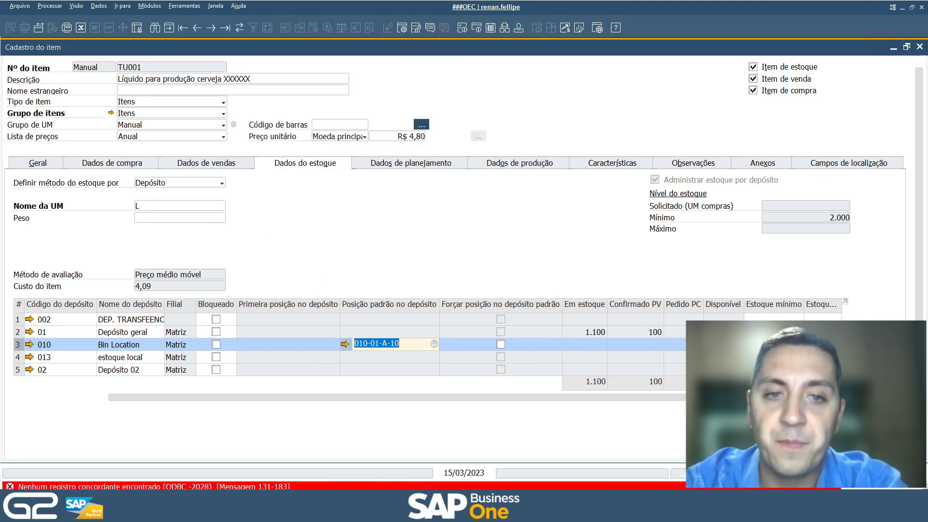
Review the bin record of default position 010-01-A-10, and close it together with the item record
{"action": "left_click", "coordinate": [344, 344]}
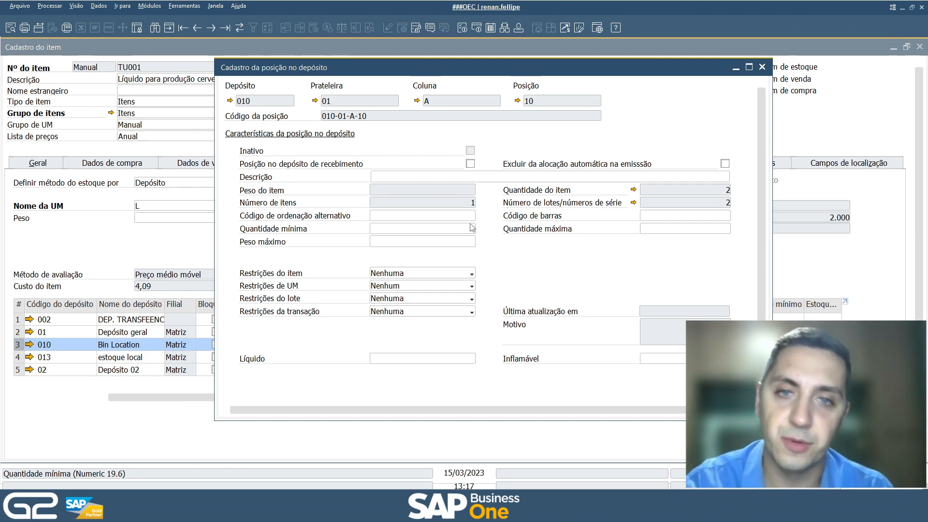
{"action": "left_click", "coordinate": [762, 67]}
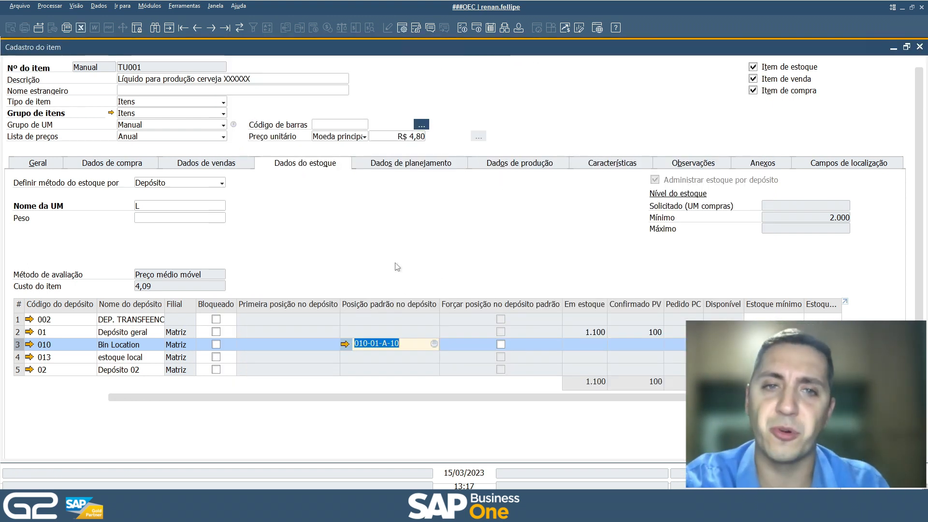
{"action": "left_click", "coordinate": [919, 46]}
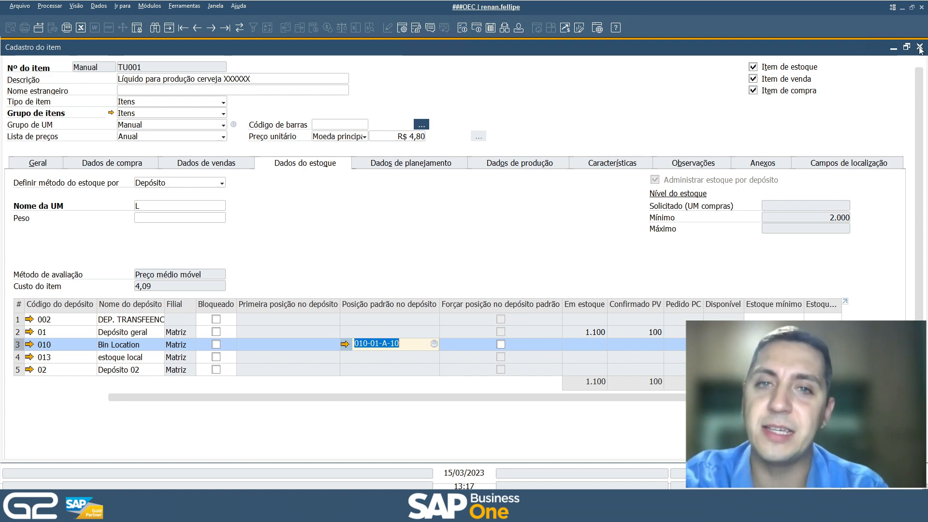
{"action": "left_click", "coordinate": [422, 289]}
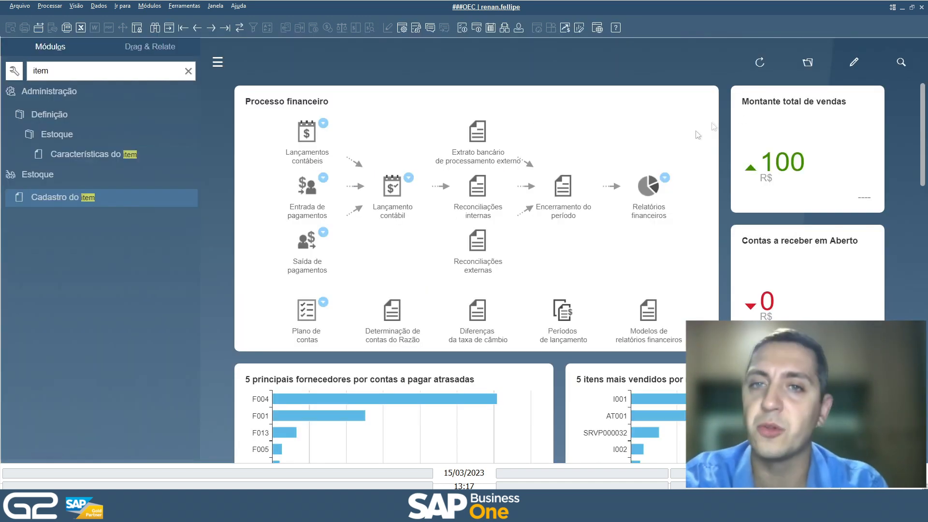
Clear the menu search, review the Gerenciamento da posição no depósito form under Estoque, and close it
{"action": "left_click", "coordinate": [188, 71]}
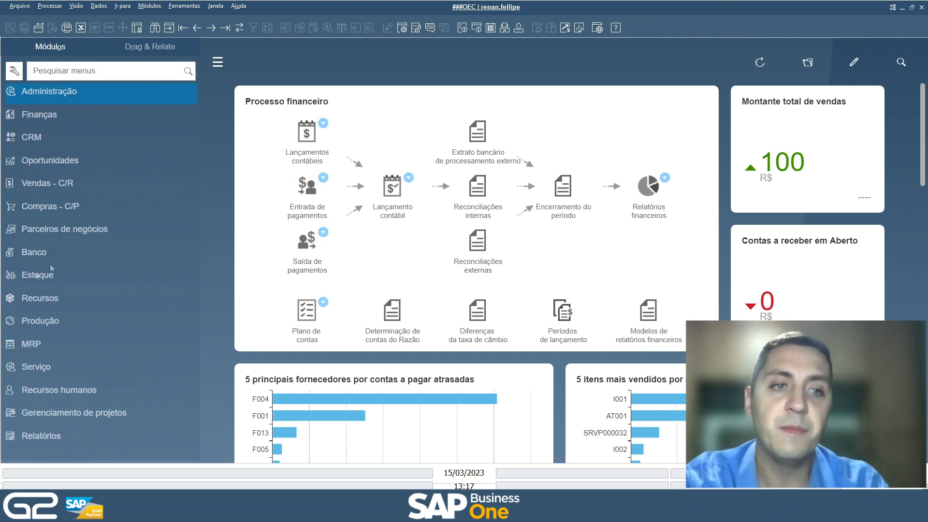
{"action": "left_click", "coordinate": [36, 274]}
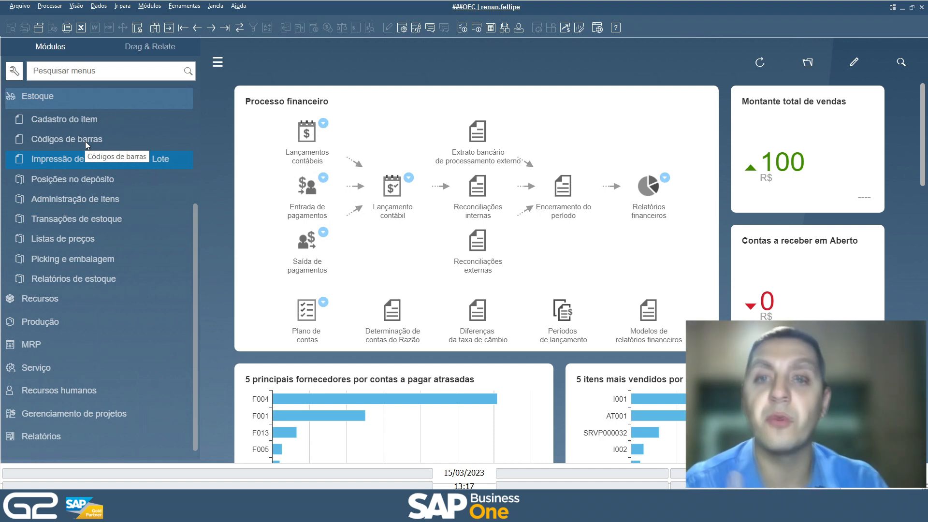
{"action": "left_click", "coordinate": [70, 120]}
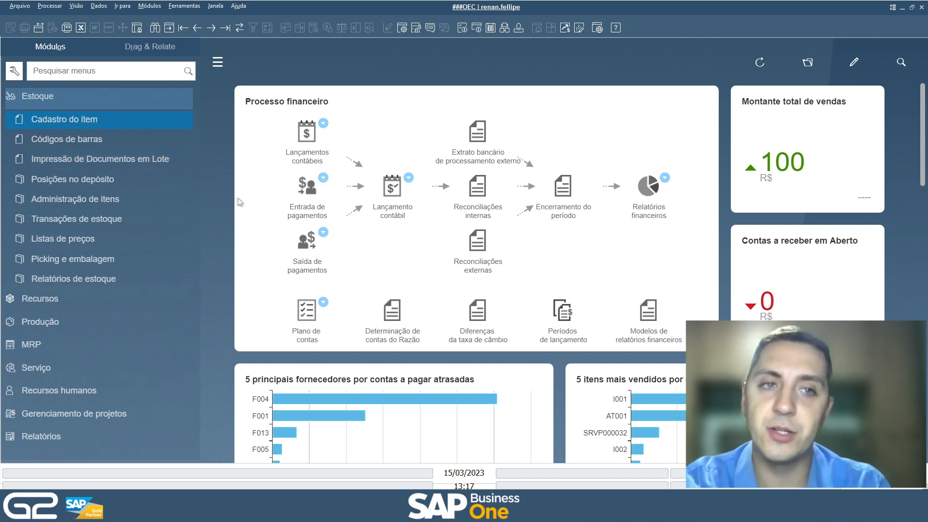
{"action": "left_click", "coordinate": [110, 183]}
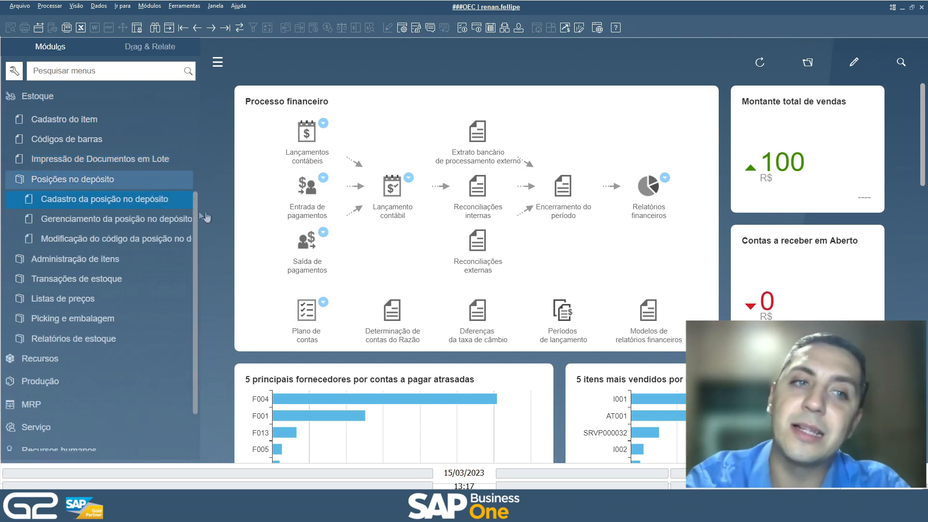
{"action": "left_click", "coordinate": [151, 210]}
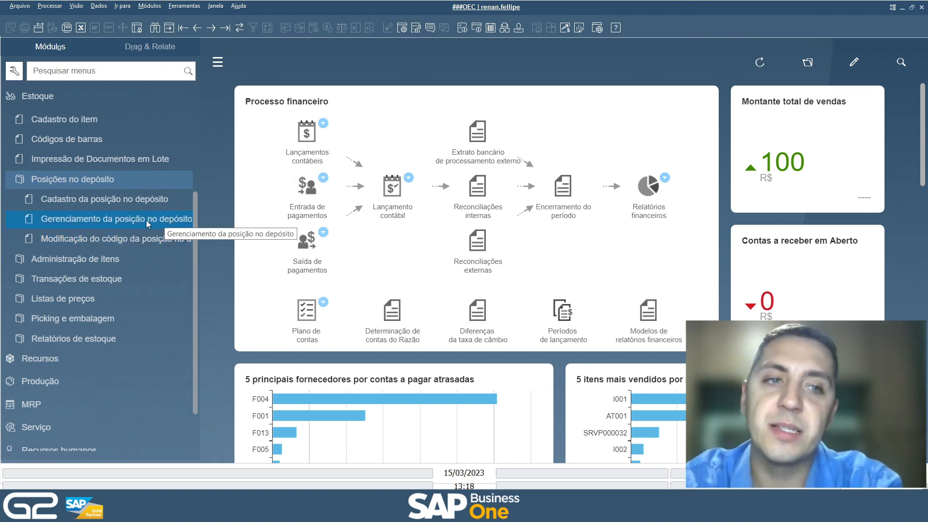
{"action": "left_click", "coordinate": [146, 220]}
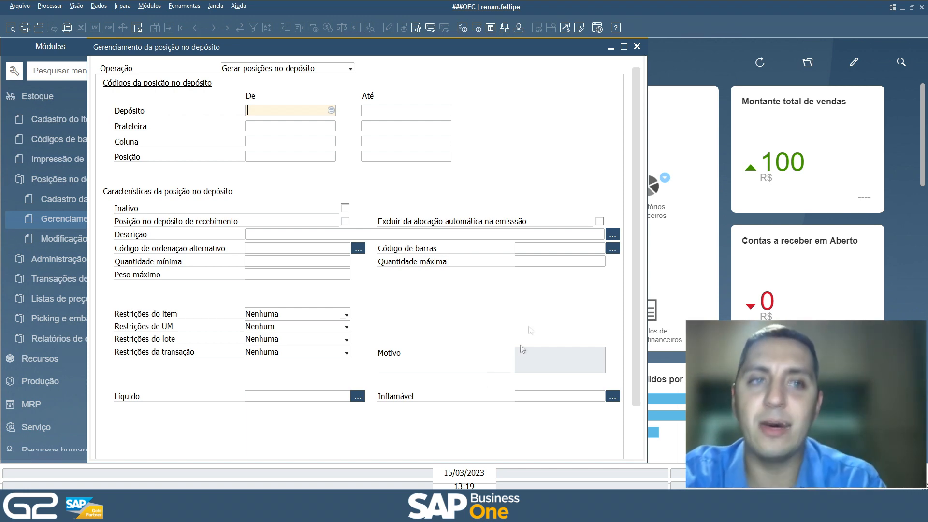
{"action": "left_click", "coordinate": [637, 47]}
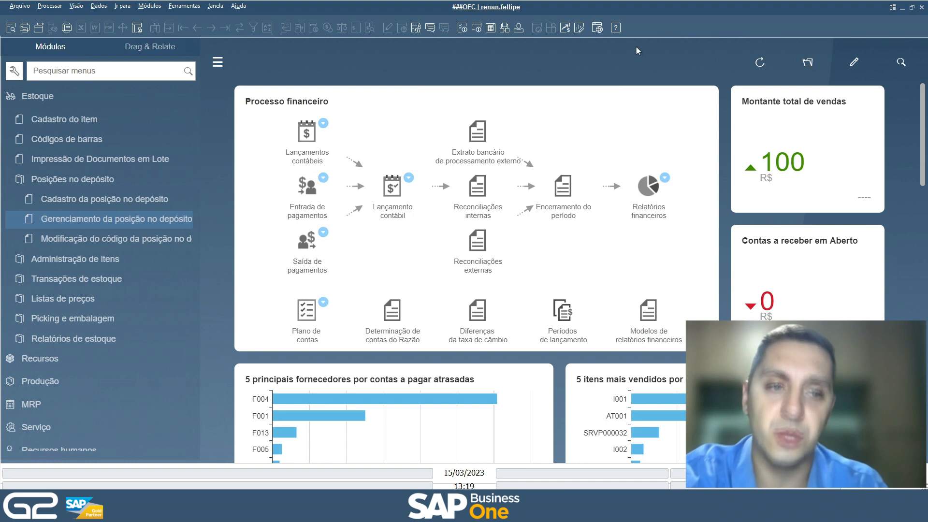
Under Administração de itens, open the serial number administration and list the existing serial numbers of item I060 for updating
{"action": "left_click", "coordinate": [55, 179]}
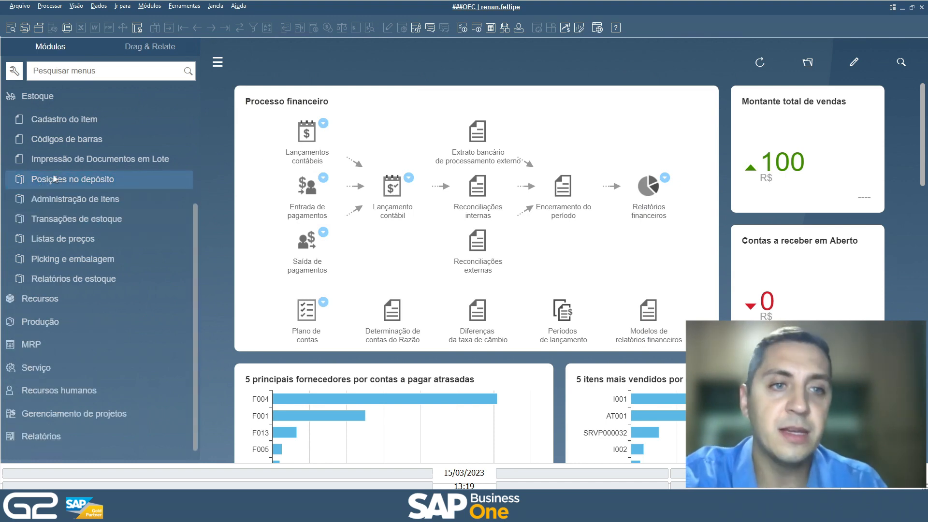
{"action": "left_click", "coordinate": [97, 200]}
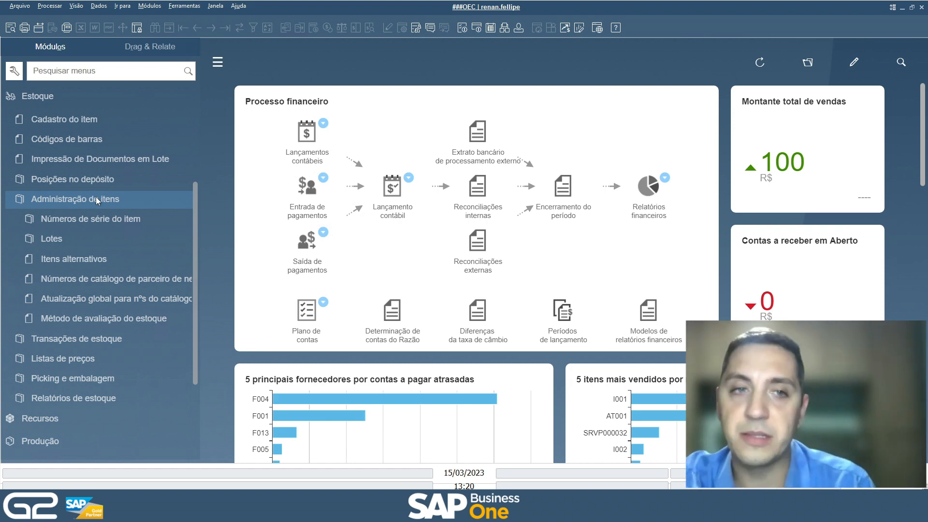
{"action": "left_click", "coordinate": [134, 222]}
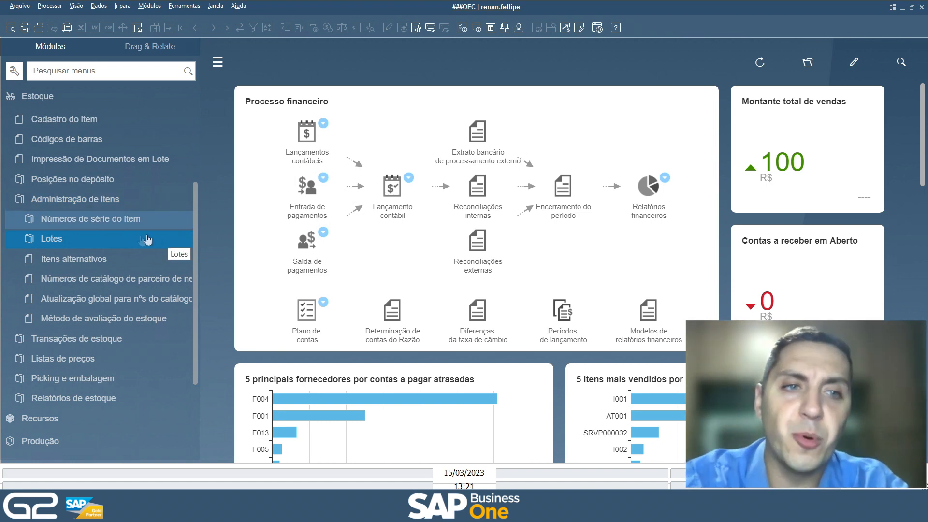
{"action": "left_click", "coordinate": [112, 222]}
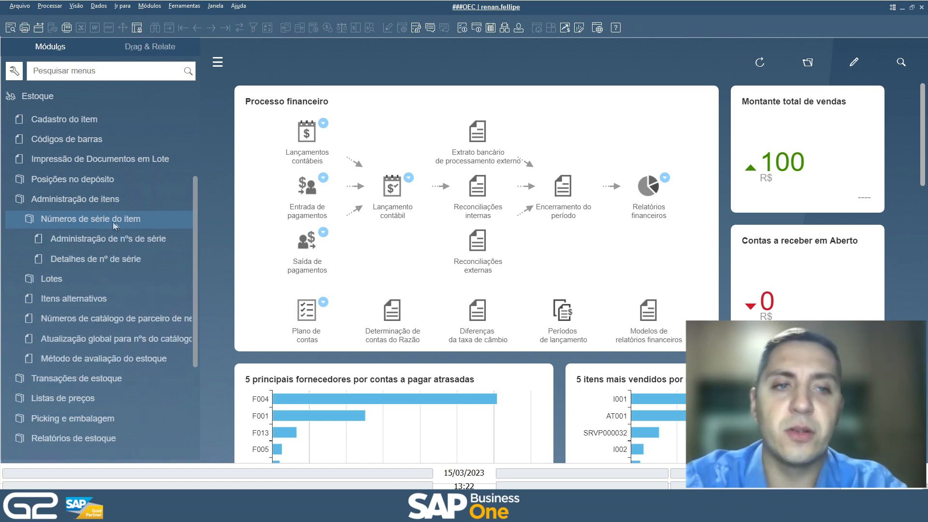
{"action": "left_click", "coordinate": [139, 242]}
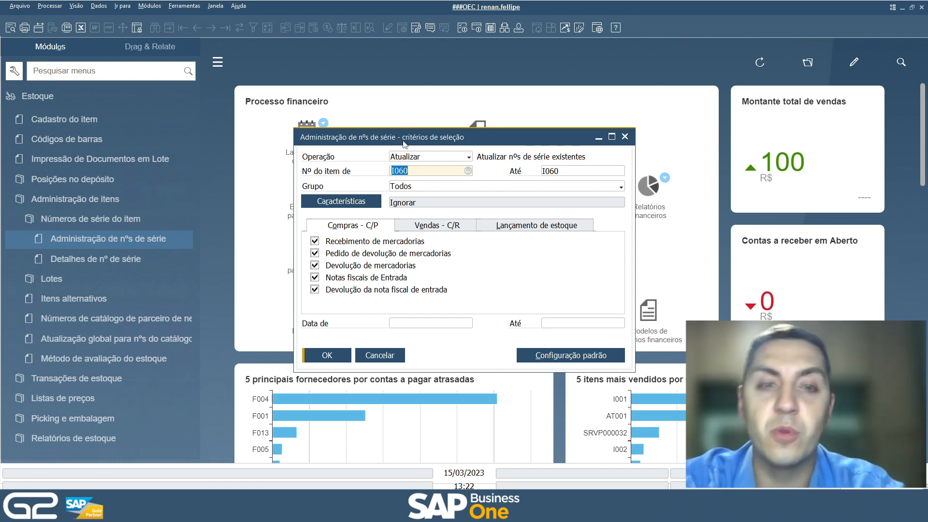
{"action": "left_click", "coordinate": [325, 356]}
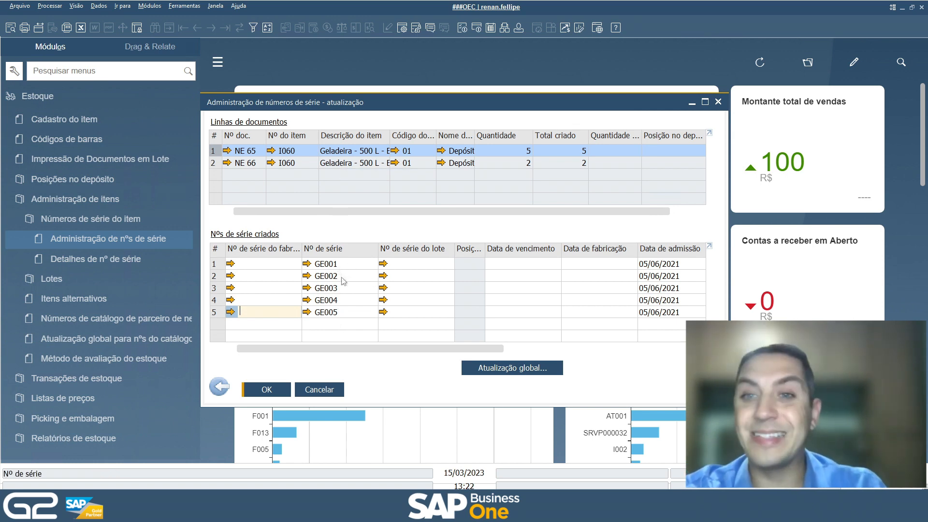
Open the global serial number update for item I060 and examine its manufacturing date, expiry date and location fields
{"action": "left_click", "coordinate": [524, 378]}
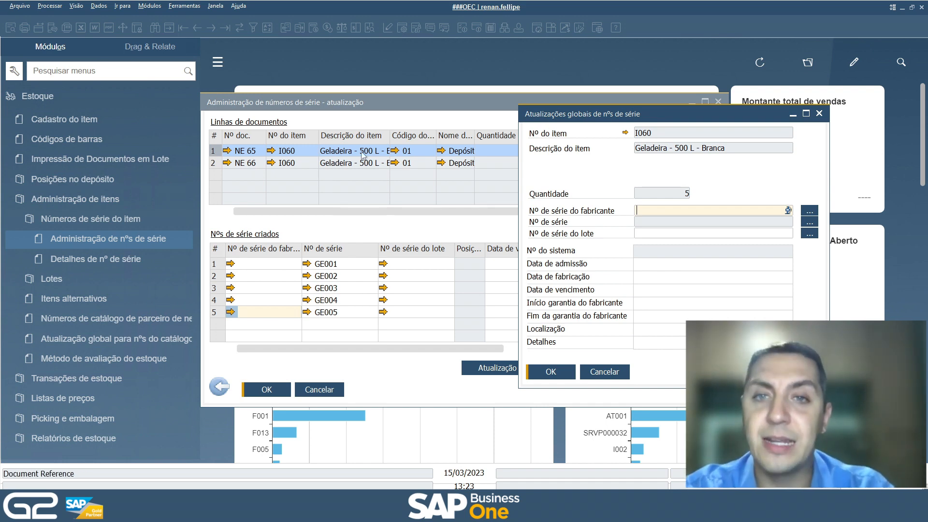
{"action": "left_click_drag", "start_coordinate": [554, 122], "coordinate": [522, 120]}
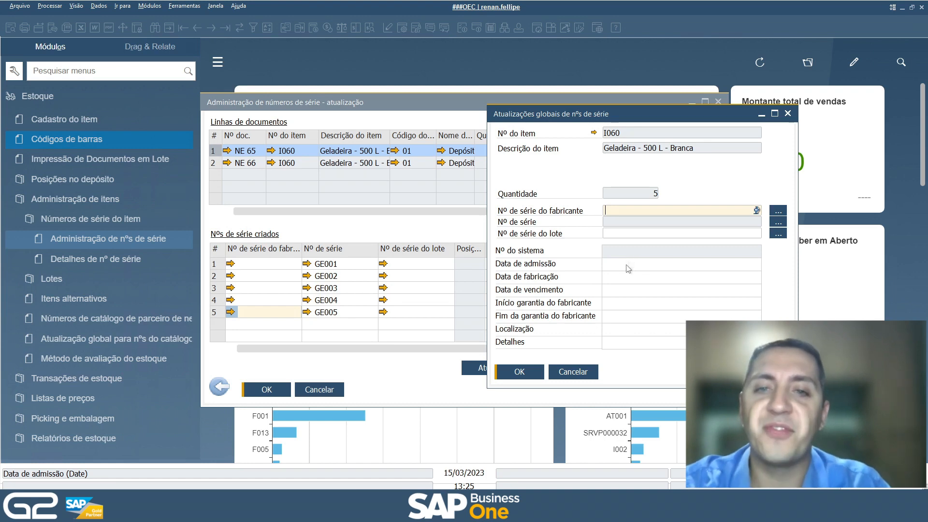
{"action": "left_click", "coordinate": [623, 276]}
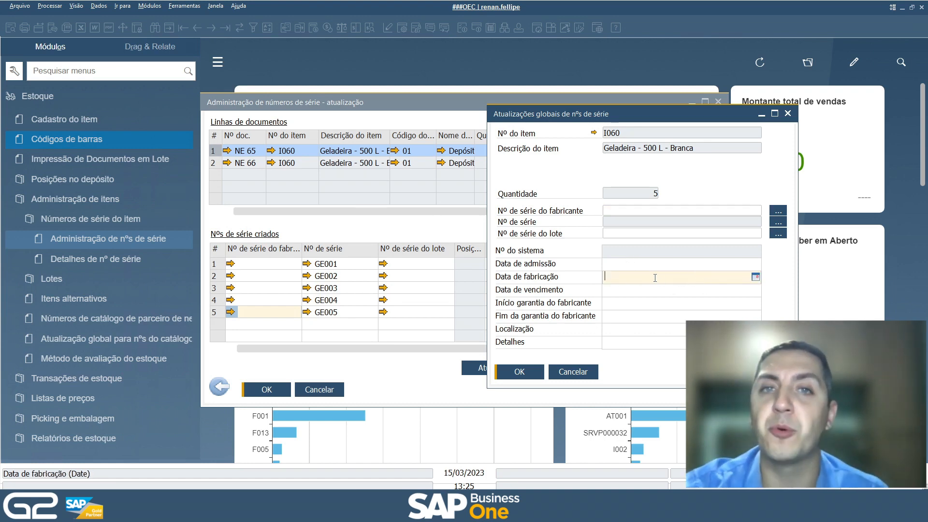
{"action": "left_click", "coordinate": [635, 289]}
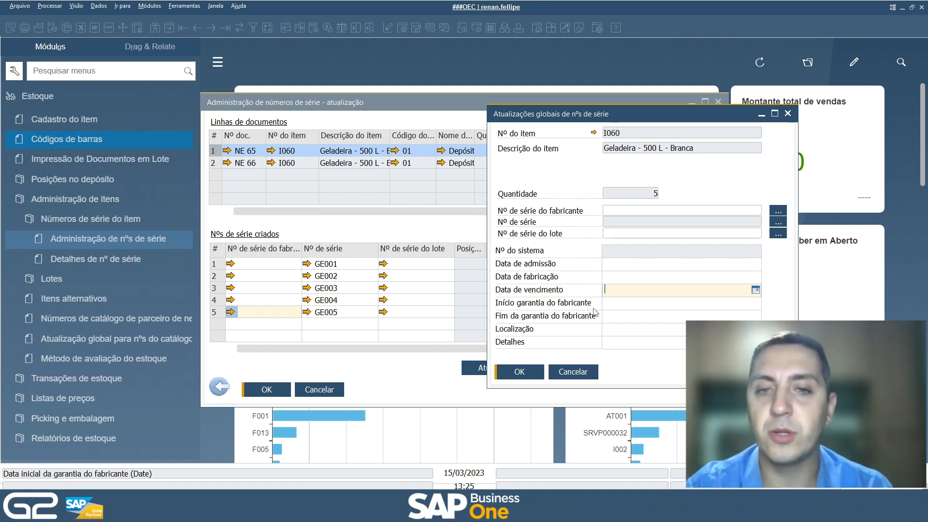
{"action": "left_click", "coordinate": [626, 328]}
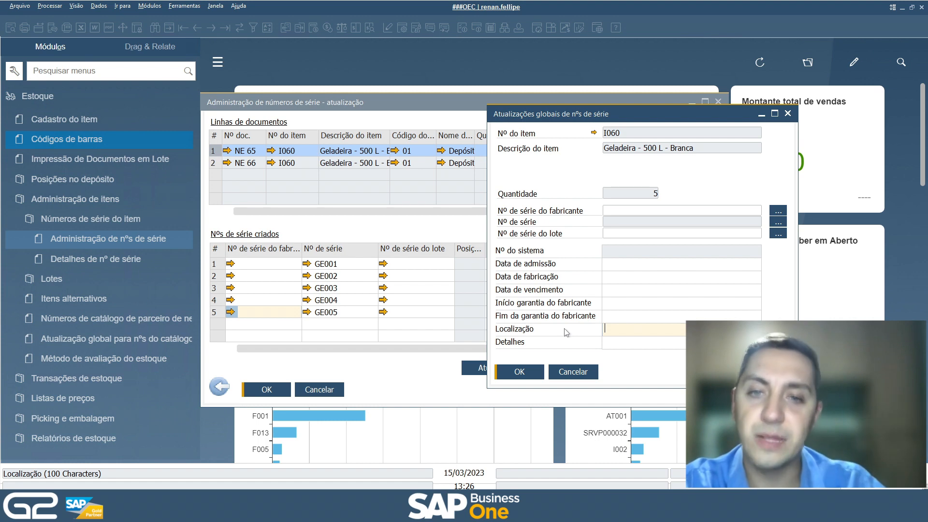
Enter the test text "kvdjkf" as the details in the global serial number update and erase it
{"action": "left_click", "coordinate": [618, 344]}
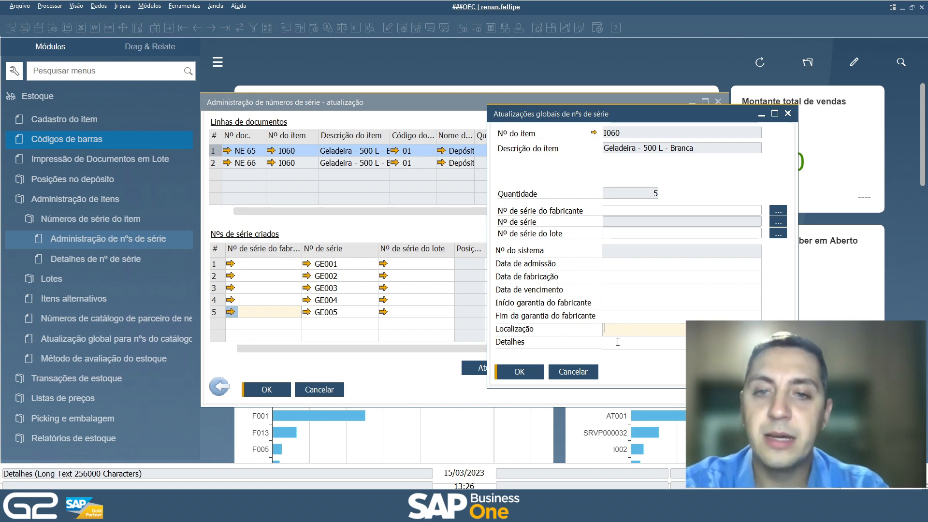
{"action": "type", "text": "kvdjkf"}
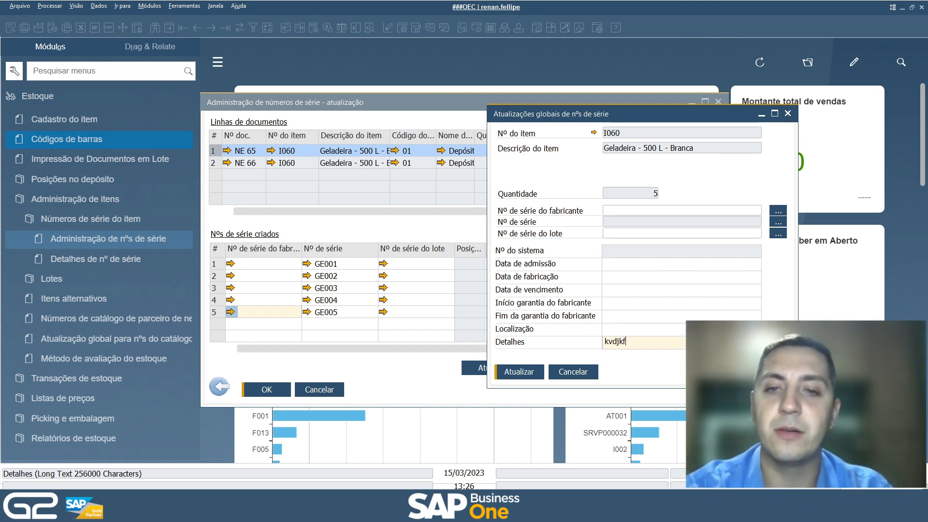
{"action": "key", "text": "BackSpace"}
{"action": "key", "text": "BackSpace"}
{"action": "key", "text": "BackSpace"}
{"action": "key", "text": "BackSpace"}
{"action": "key", "text": "BackSpace"}
{"action": "key", "text": "BackSpace"}
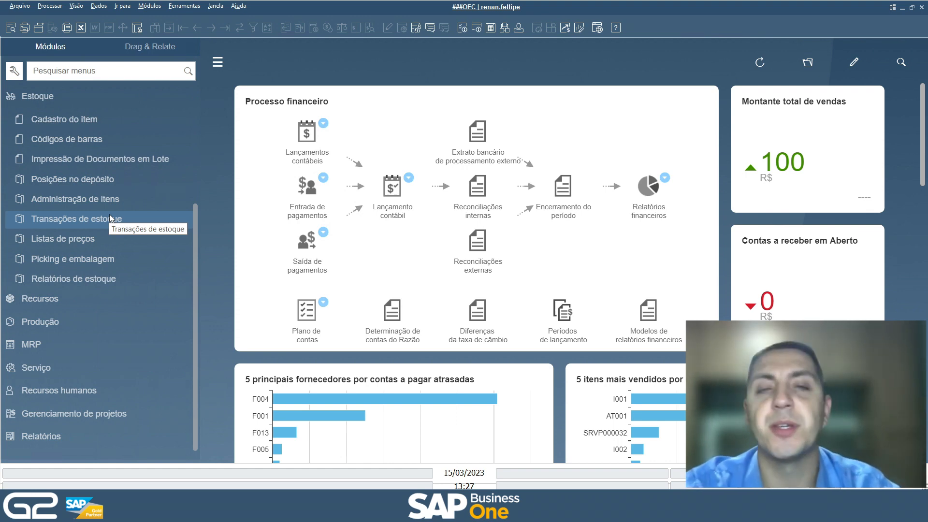
Expand Transações de estoque in the Estoque module and widen the module menu area
{"action": "left_click", "coordinate": [118, 219]}
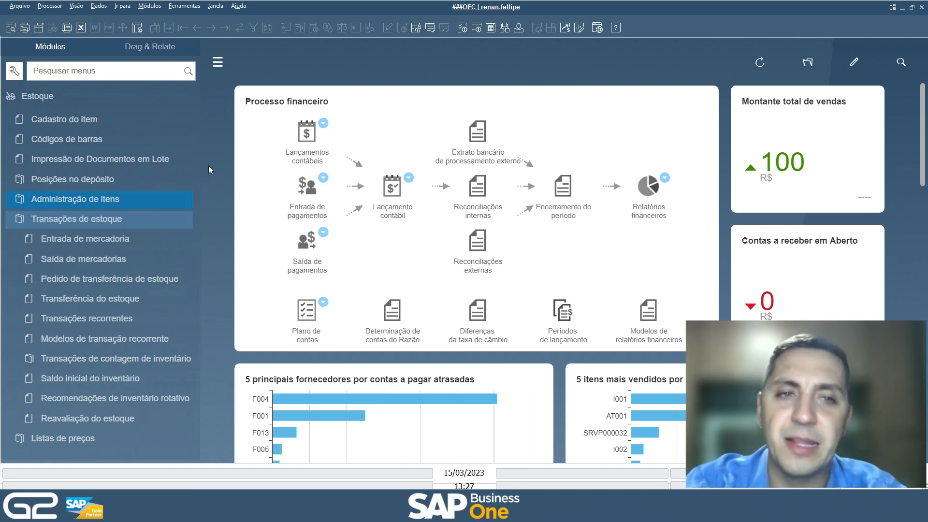
{"action": "left_click_drag", "start_coordinate": [198, 165], "coordinate": [227, 180]}
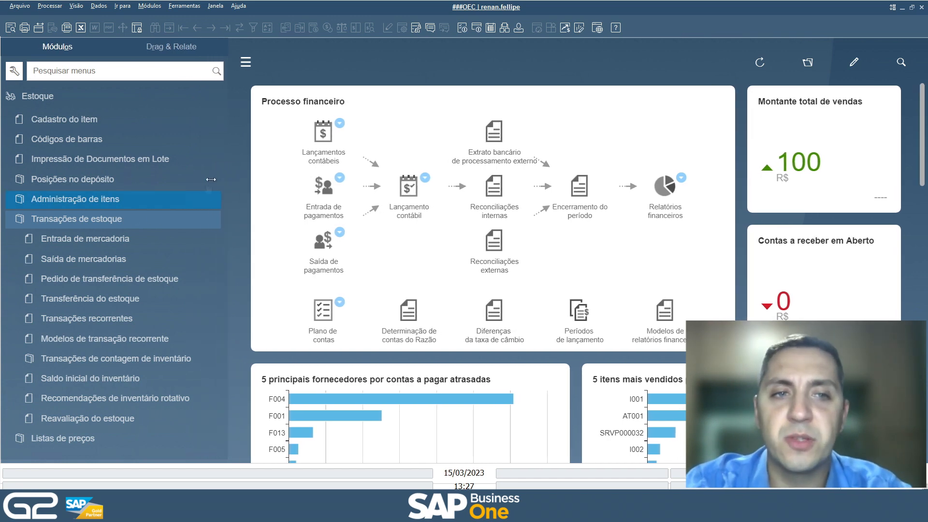
Open Contagem de estoque from Transações de contagem de inventário, under Transações de estoque
{"action": "scroll", "coordinate": [204, 190], "scroll_direction": "down", "scroll_amount": 1}
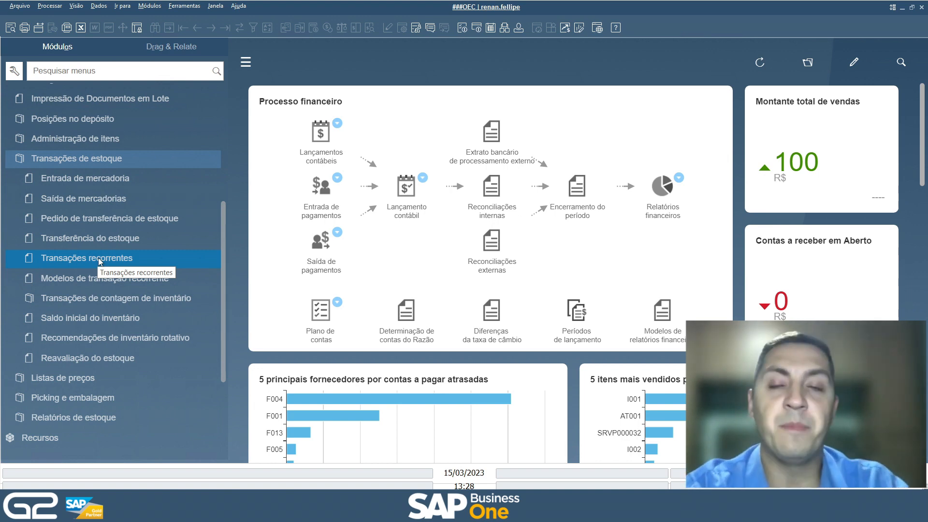
{"action": "left_click", "coordinate": [170, 299]}
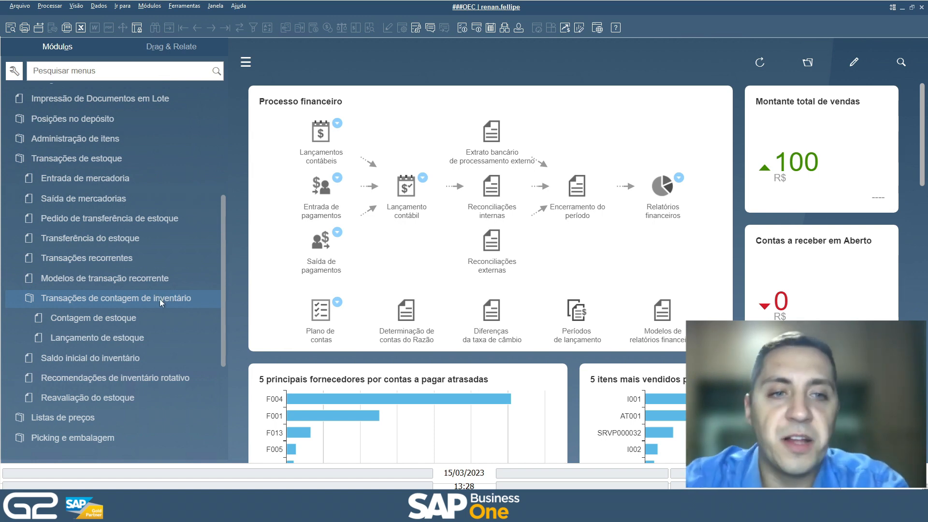
{"action": "left_click", "coordinate": [112, 320]}
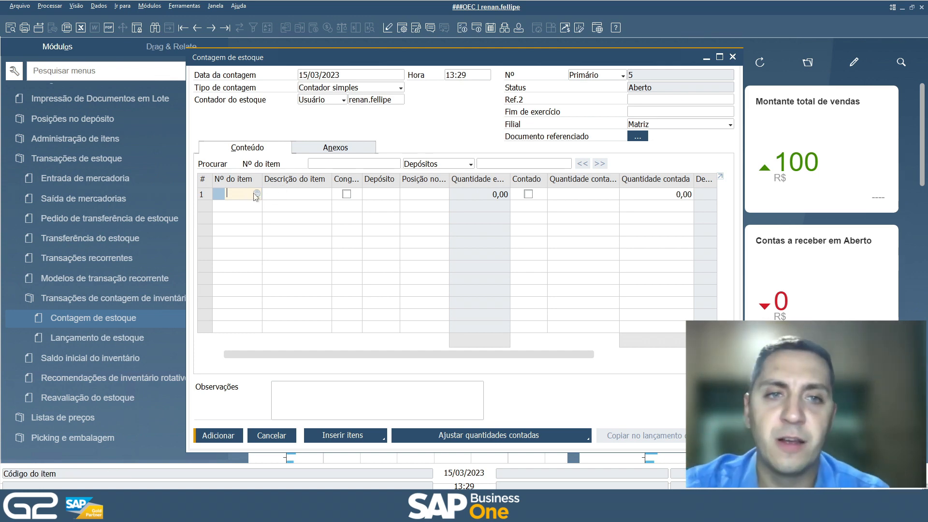
Add item 001 (teste) and item AN001 (Tesoura Jardim) from the item list to the inventory count lines
{"action": "left_click", "coordinate": [256, 192]}
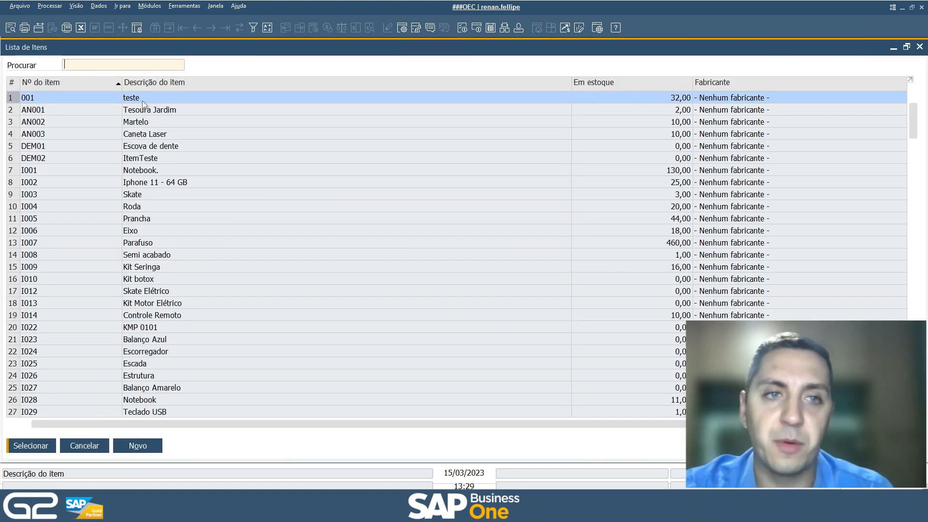
{"action": "double_click", "coordinate": [143, 101]}
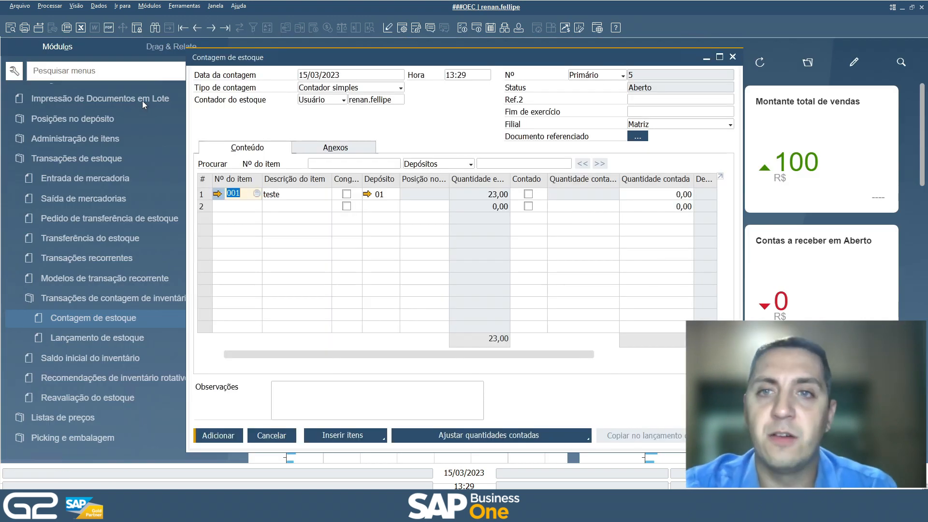
{"action": "left_click", "coordinate": [239, 207]}
{"action": "left_click", "coordinate": [256, 206]}
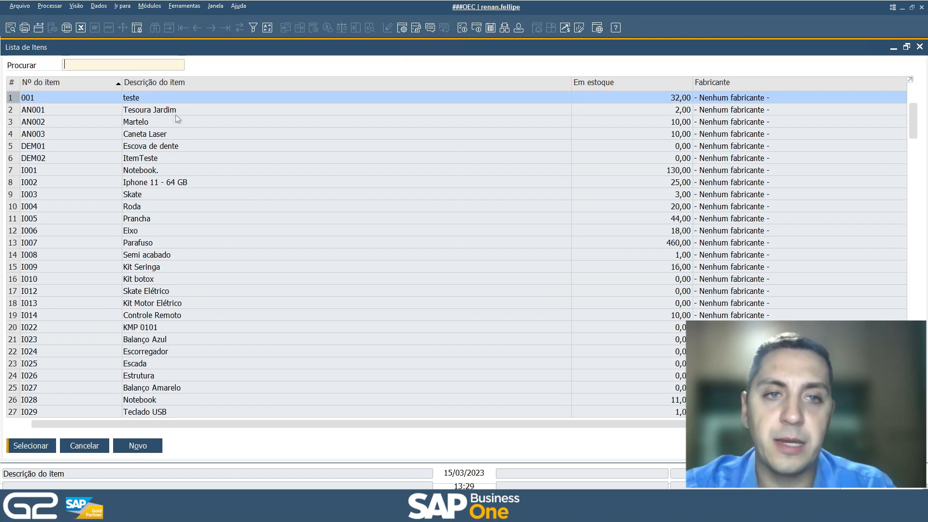
{"action": "double_click", "coordinate": [170, 114]}
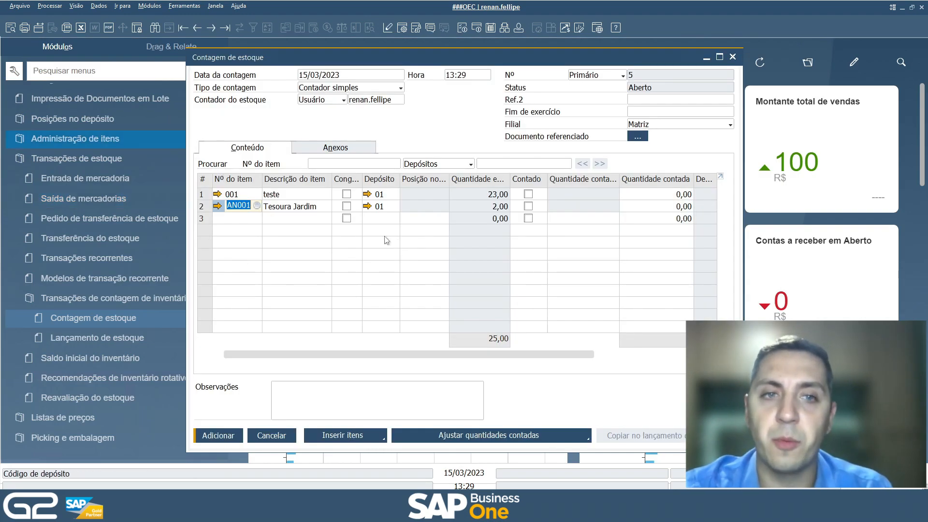
Maximize the inventory count, examine the counted quantity of item 001 and close the count without saving the changes
{"action": "left_click", "coordinate": [719, 58]}
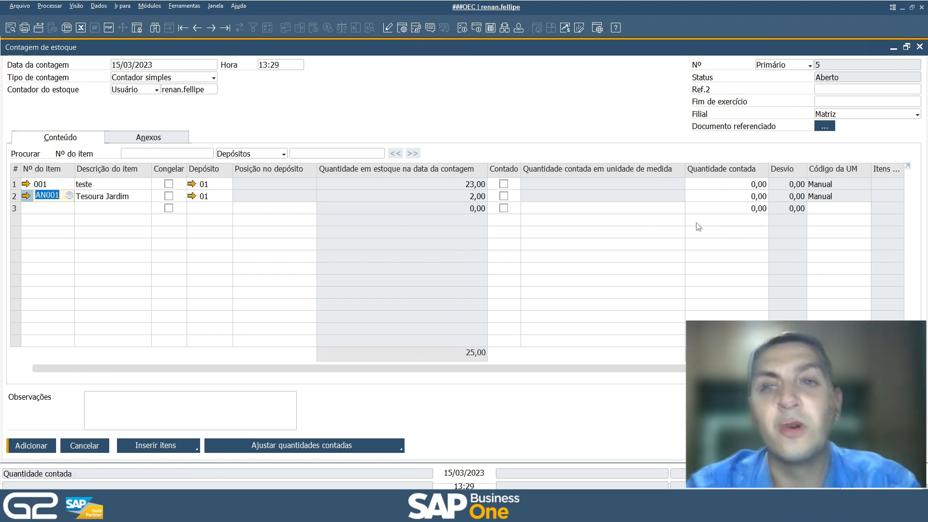
{"action": "left_click", "coordinate": [746, 186]}
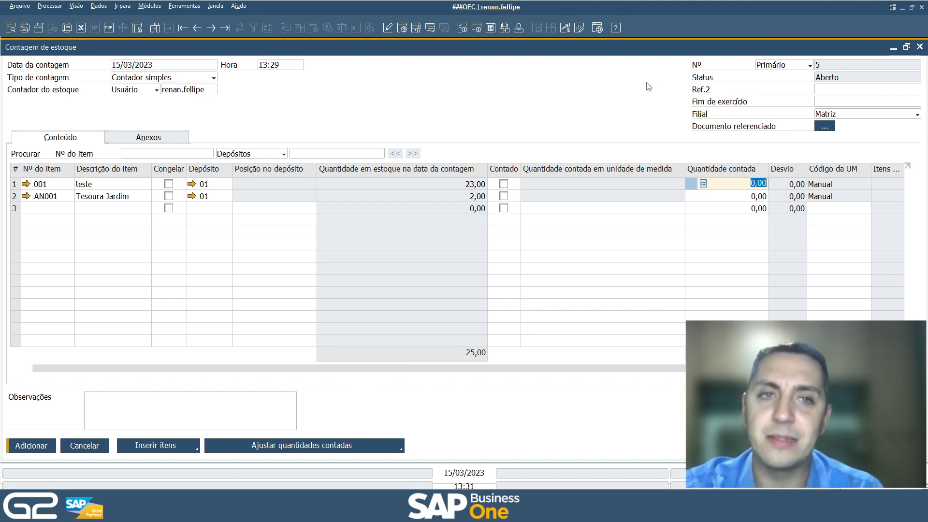
{"action": "left_click", "coordinate": [919, 48]}
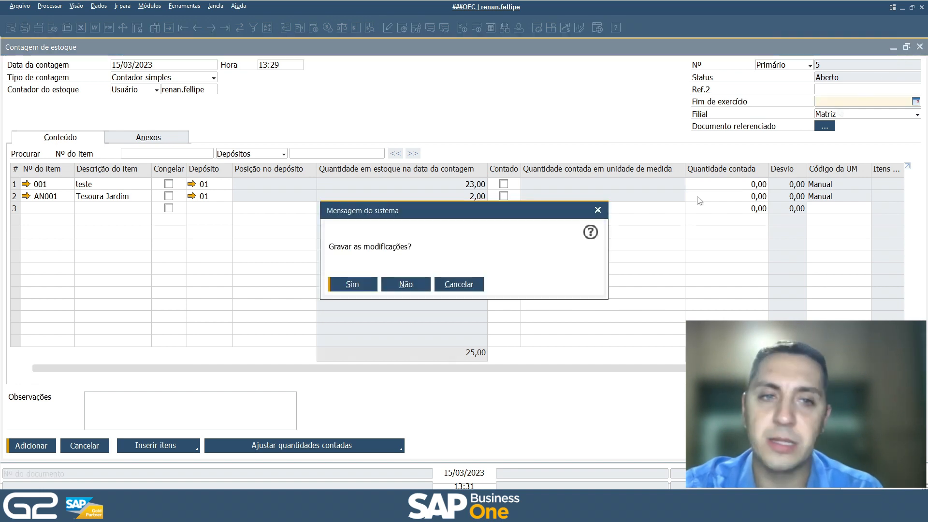
{"action": "left_click", "coordinate": [402, 286]}
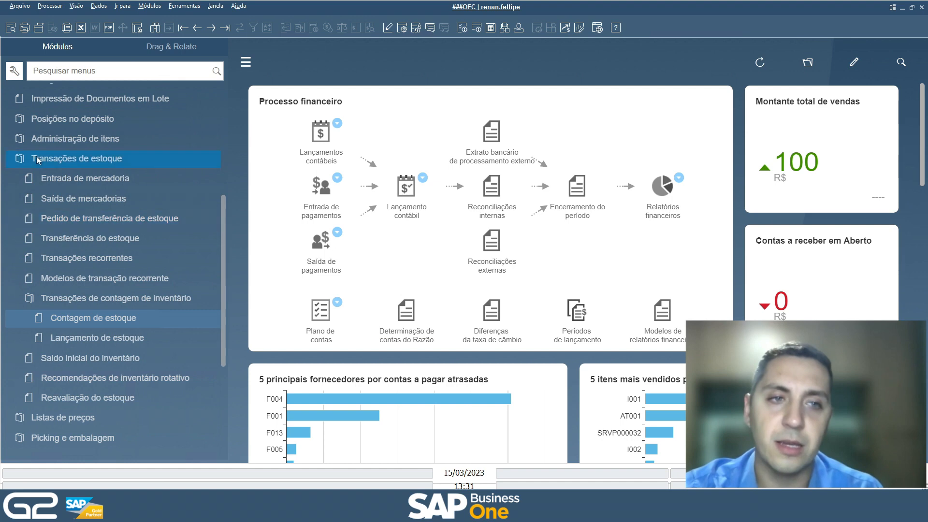
Open Saldo inicial do inventário, examine it maximized, try to display its last record and close the form
{"action": "left_click", "coordinate": [90, 360]}
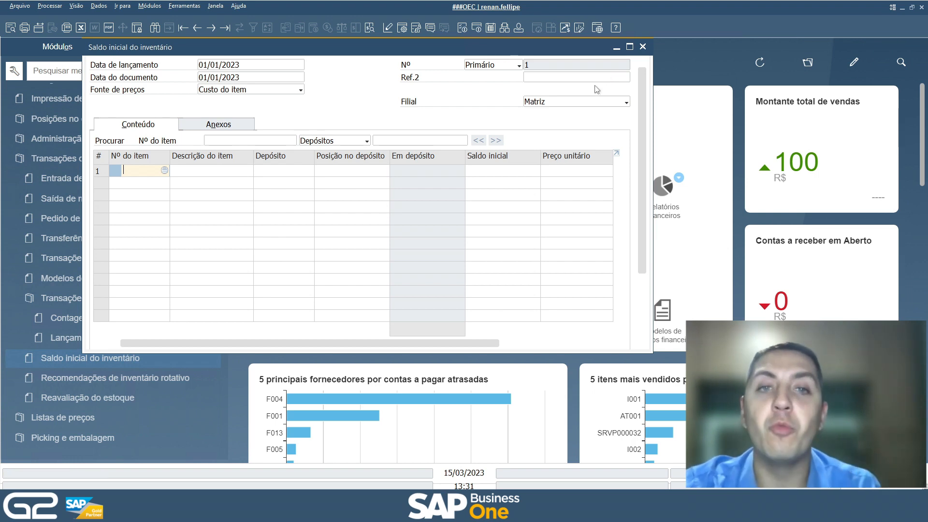
{"action": "left_click", "coordinate": [629, 47]}
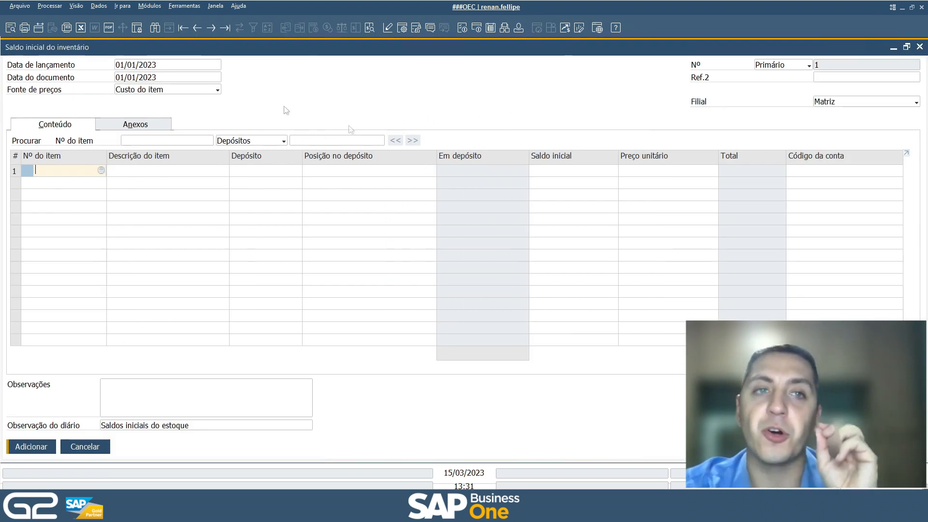
{"action": "left_click", "coordinate": [224, 28]}
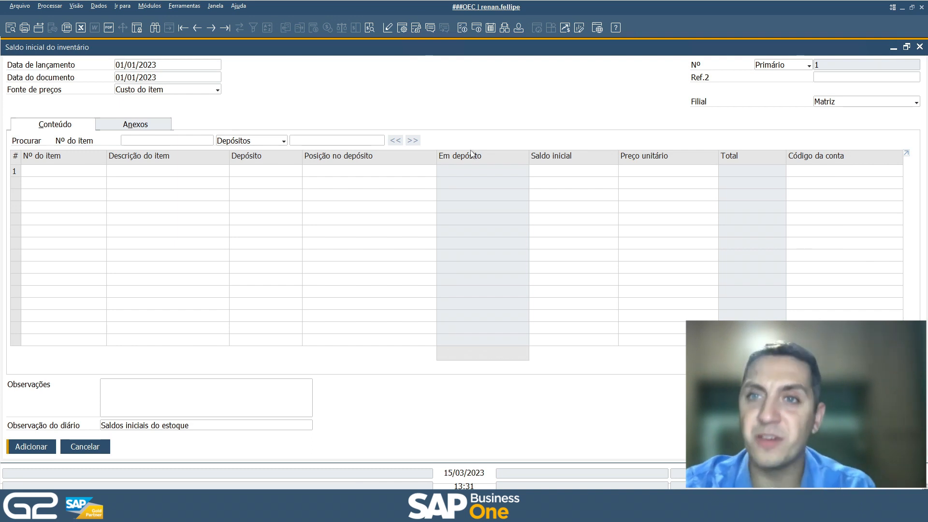
{"action": "left_click", "coordinate": [919, 47]}
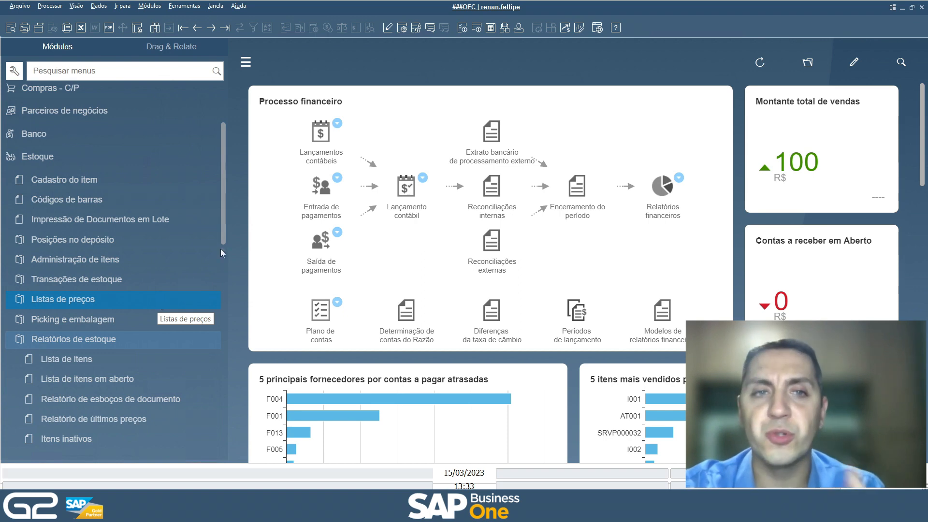
Look through the reports offered under Relatórios de estoque in the Estoque module, down to Relatório do grupo de descontos
{"action": "left_click_drag", "start_coordinate": [225, 224], "coordinate": [225, 242]}
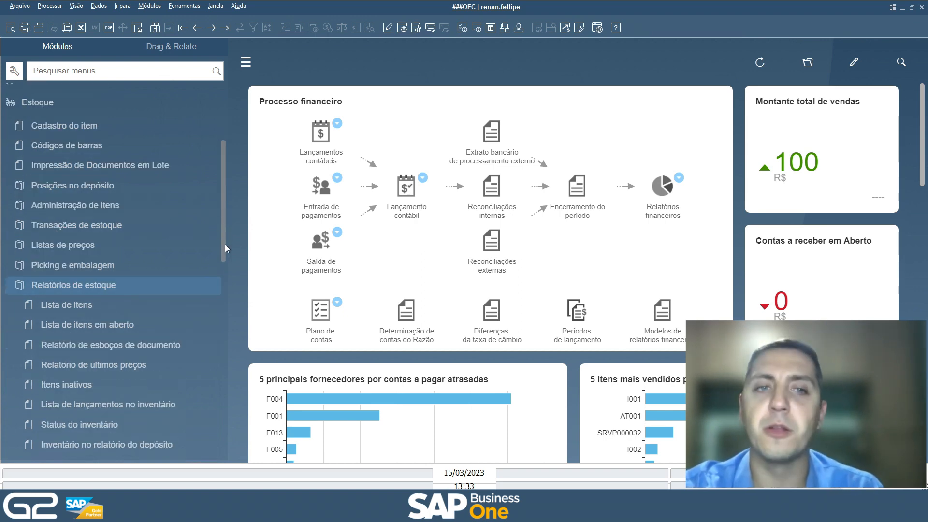
{"action": "scroll", "coordinate": [224, 261], "scroll_direction": "down", "scroll_amount": 3}
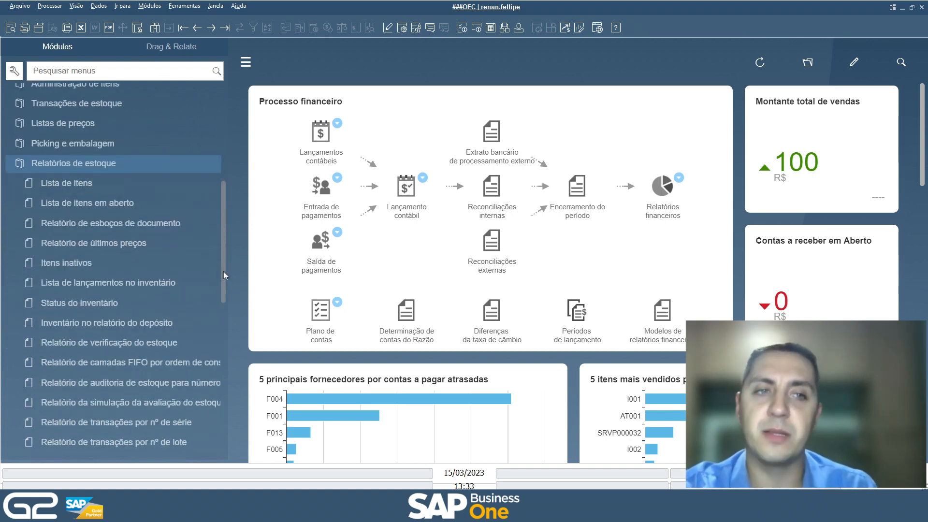
{"action": "scroll", "coordinate": [224, 271], "scroll_direction": "down", "scroll_amount": 1}
{"action": "scroll", "coordinate": [83, 168], "scroll_direction": "down", "scroll_amount": 1}
{"action": "left_click", "coordinate": [76, 152]}
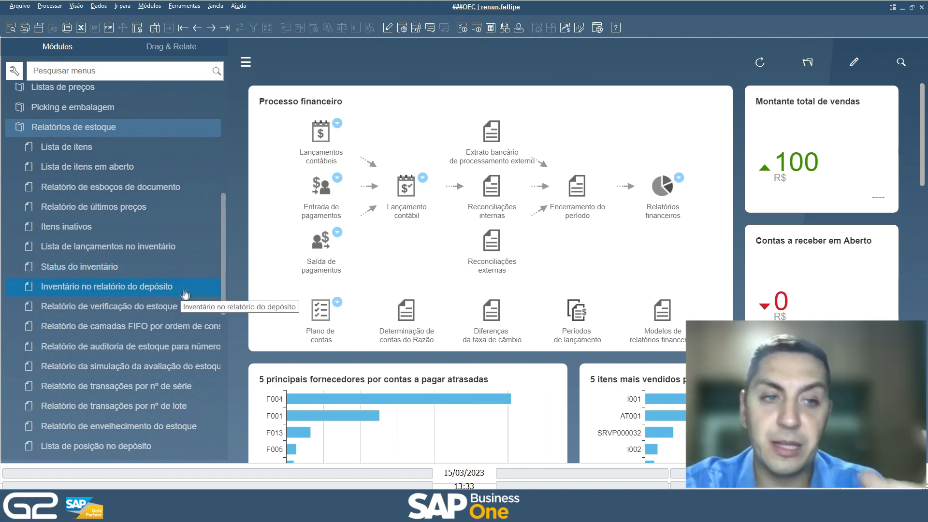
{"action": "left_click_drag", "start_coordinate": [224, 277], "coordinate": [224, 290]}
{"action": "scroll", "coordinate": [223, 290], "scroll_direction": "down", "scroll_amount": 1}
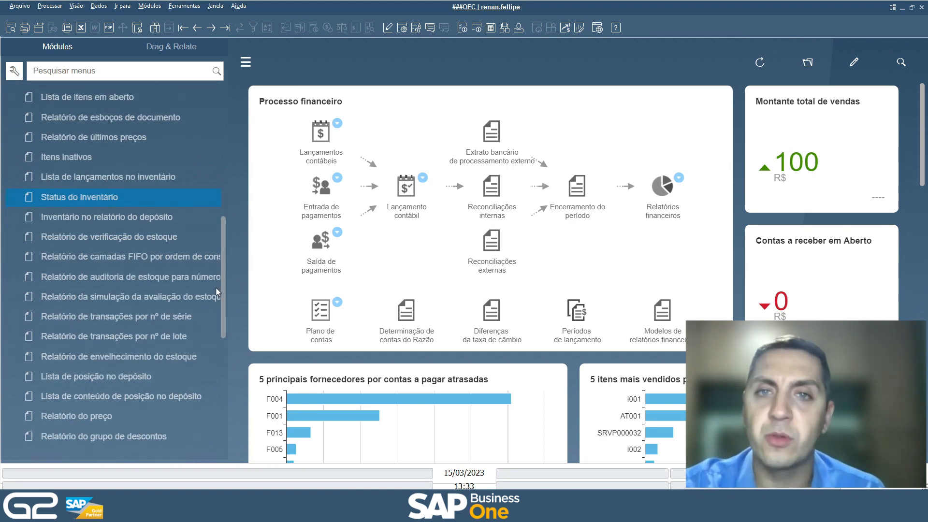